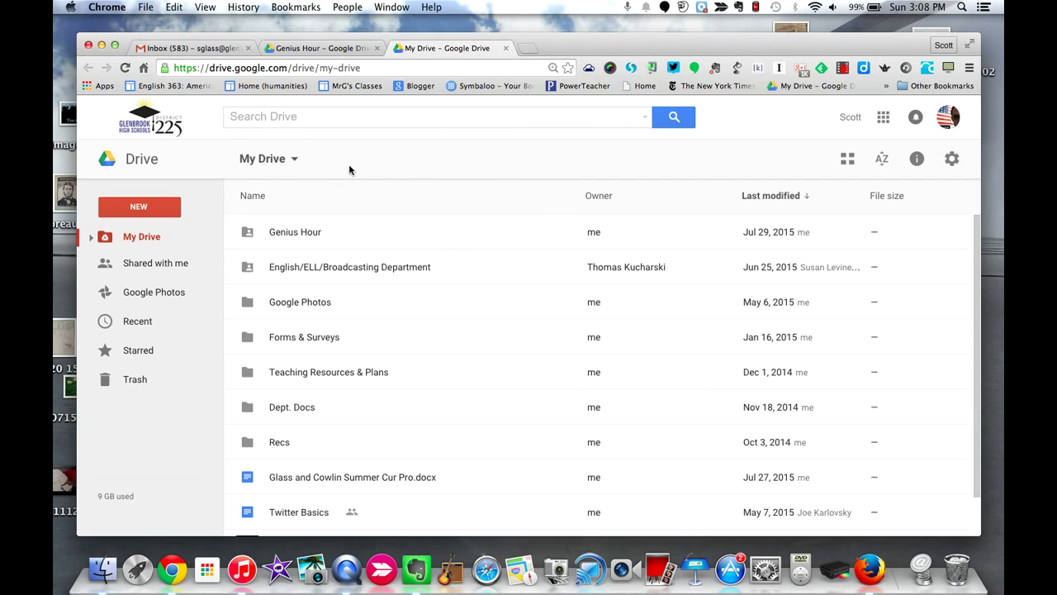
Show the Google apps launcher in Drive and scroll down to 'Even more from Google'
click(885, 118)
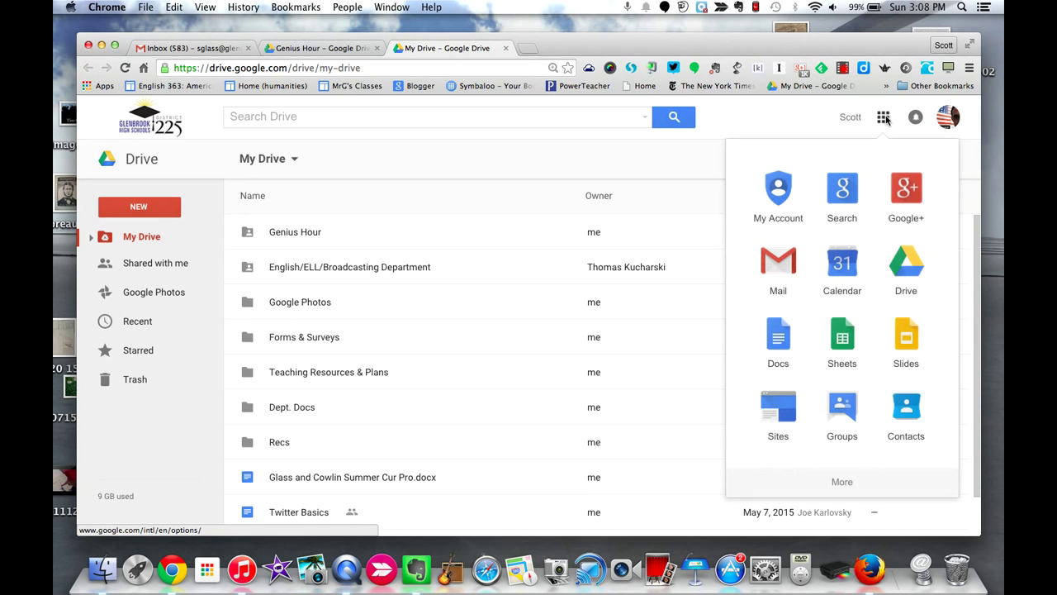
scroll(885, 220, down, 5)
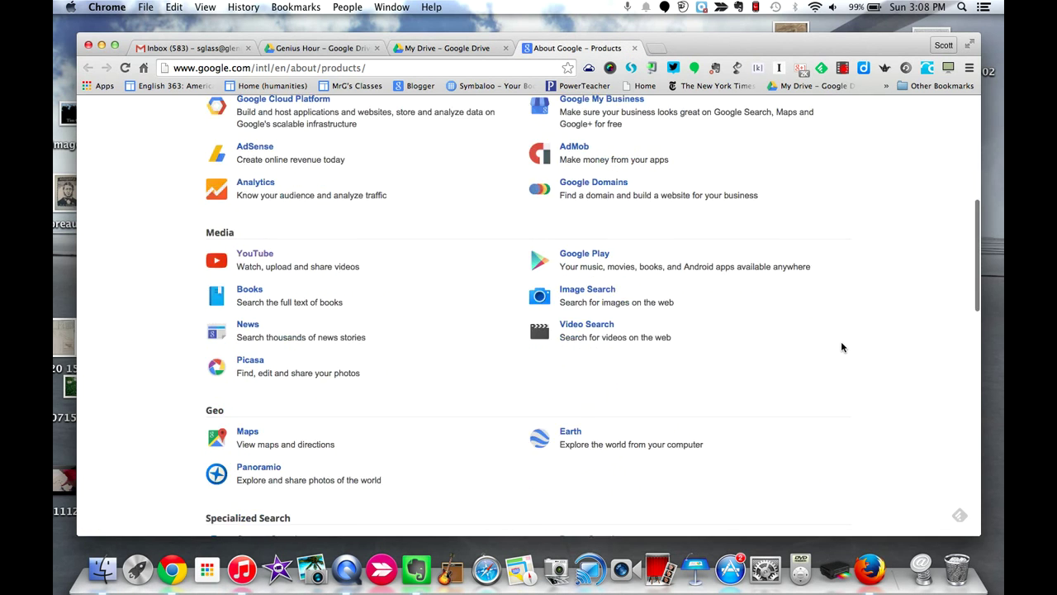
scroll(842, 346, down, 15)
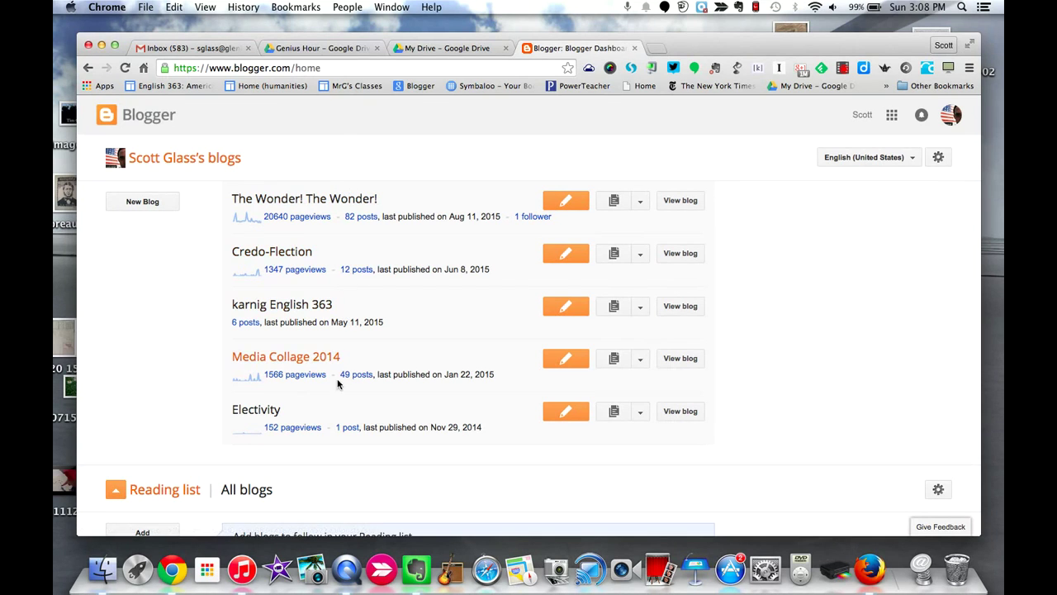
Create a blog titled 'English 363' at the suggested blogspot address using the Simple template
click(140, 204)
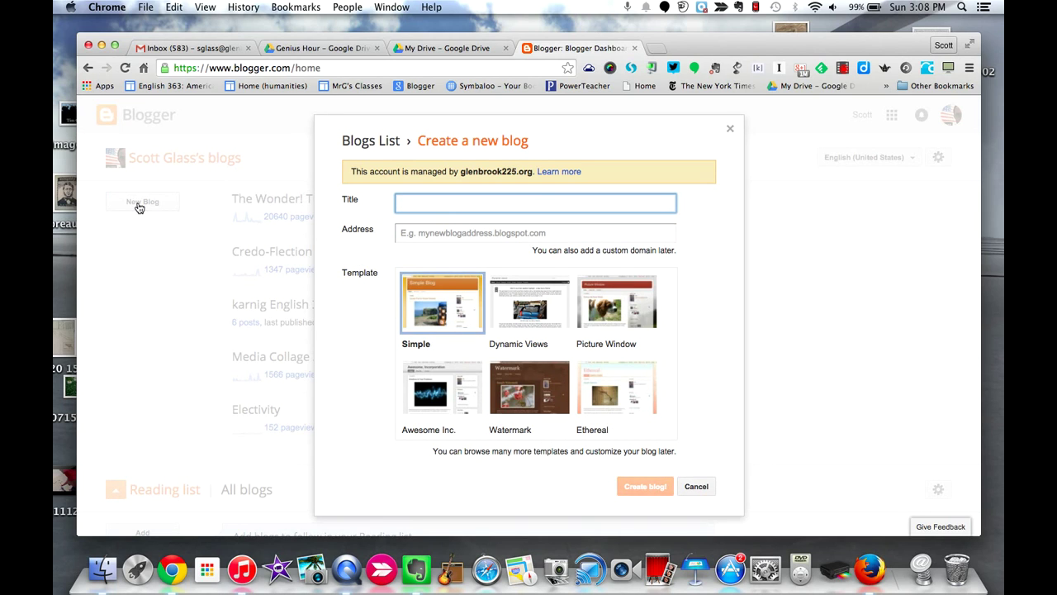
text(English 363)
key(Tab)
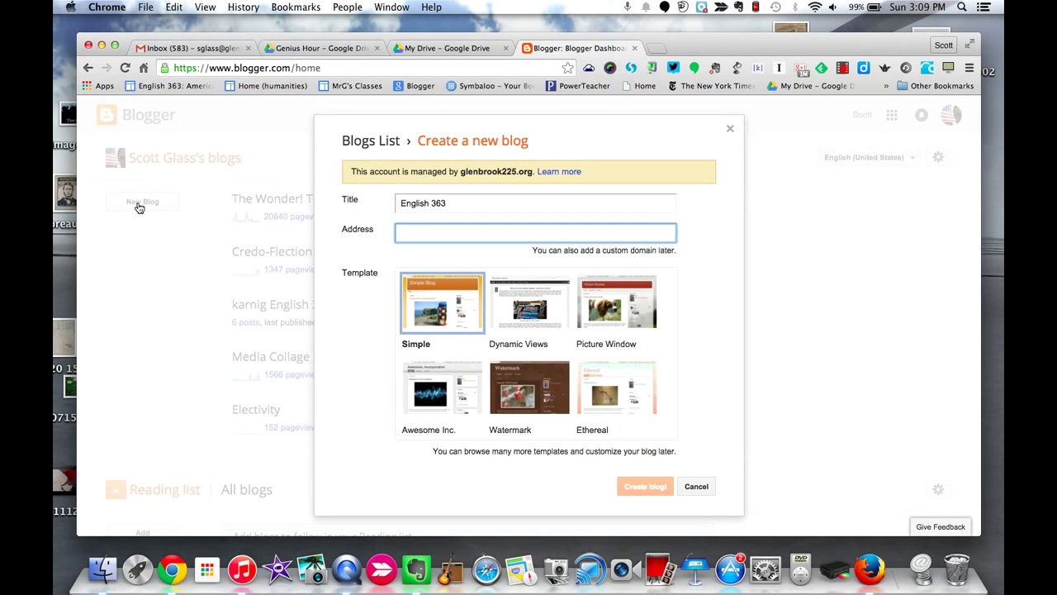
text(s)
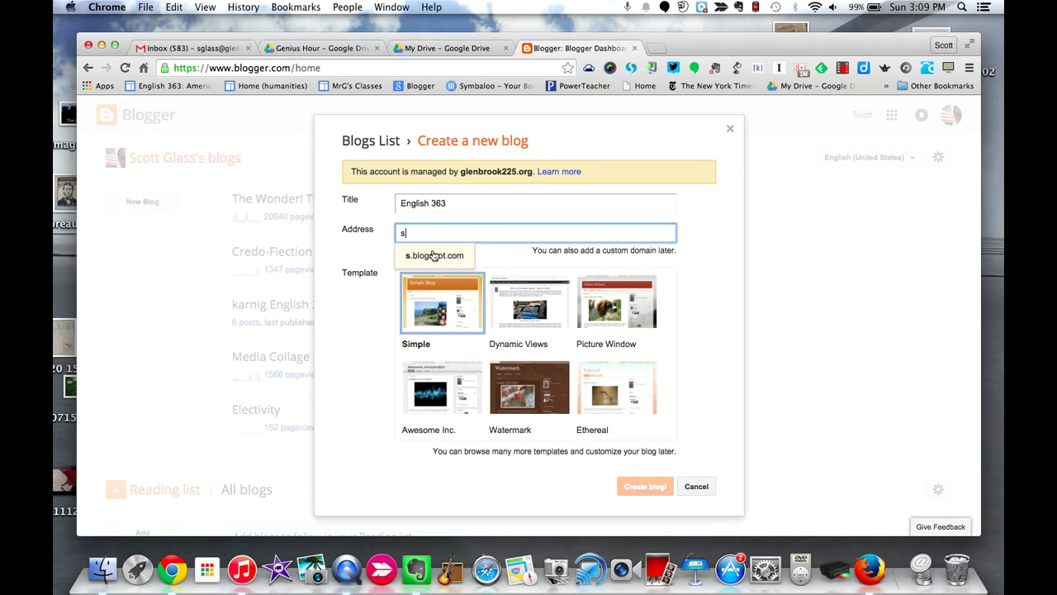
text(glass)
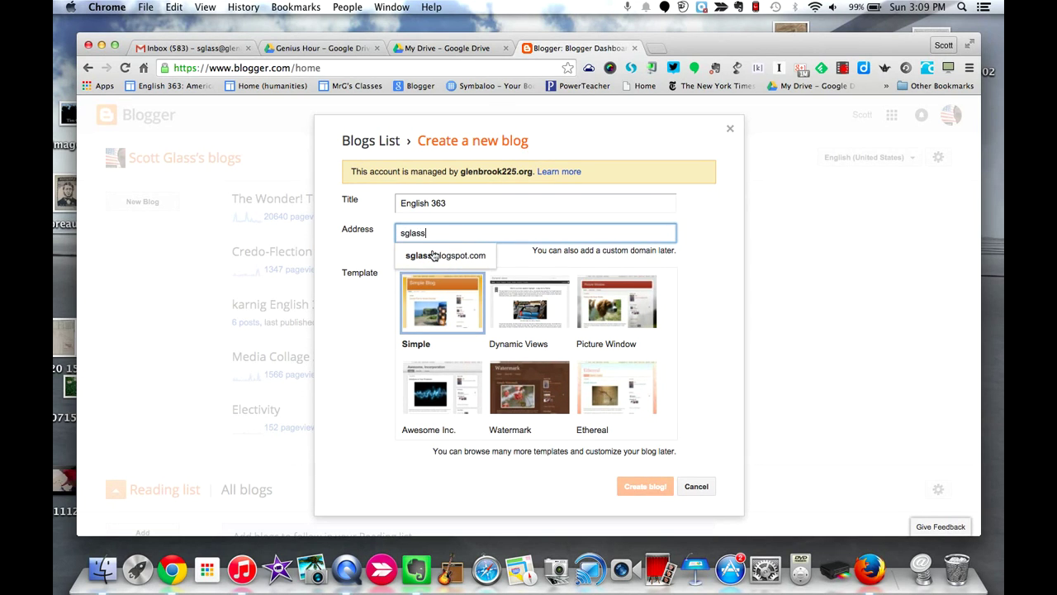
text(english363)
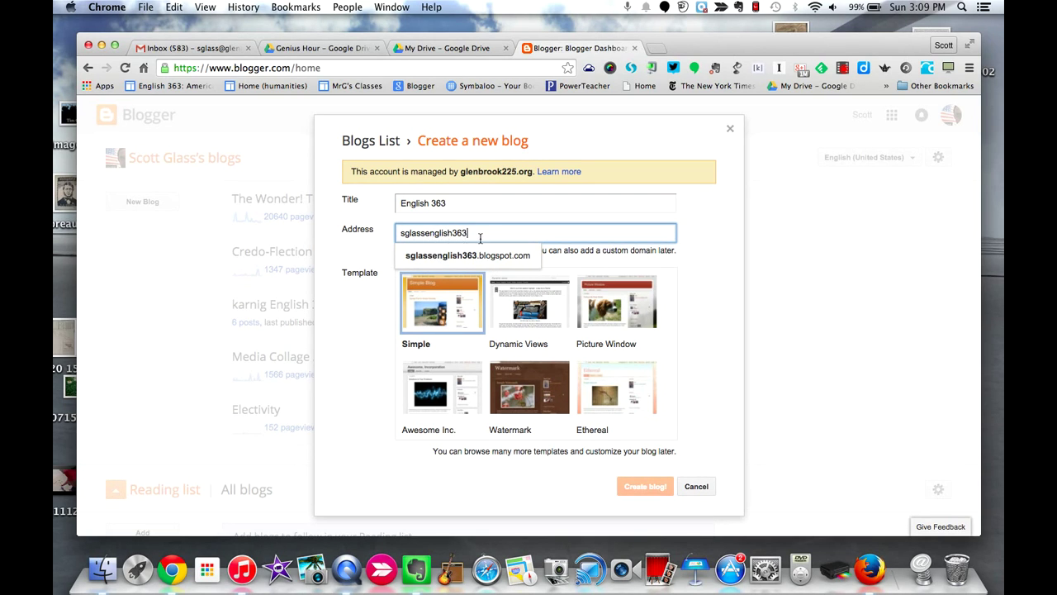
click(699, 338)
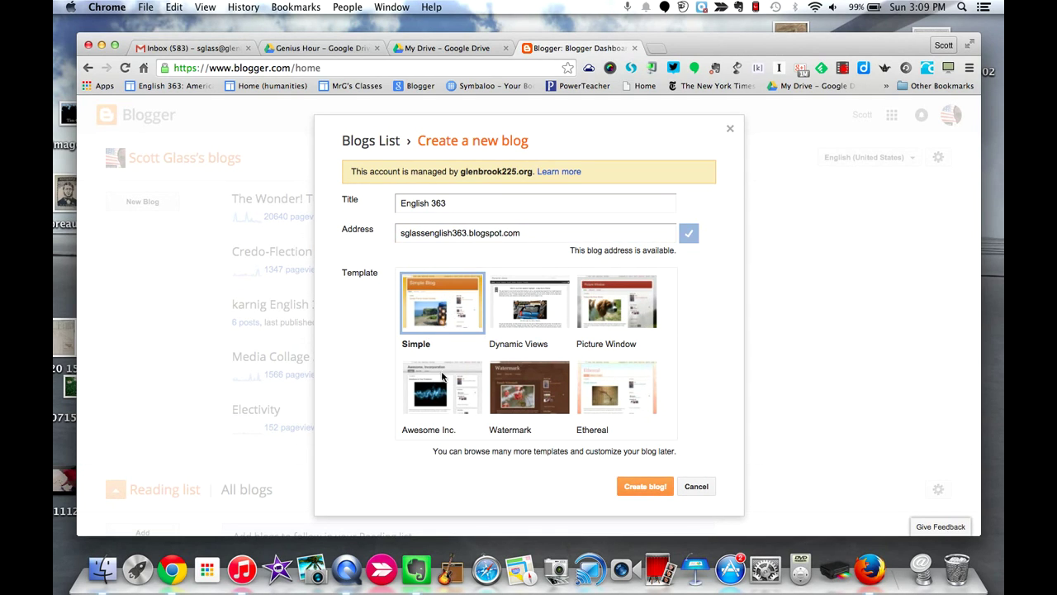
click(643, 486)
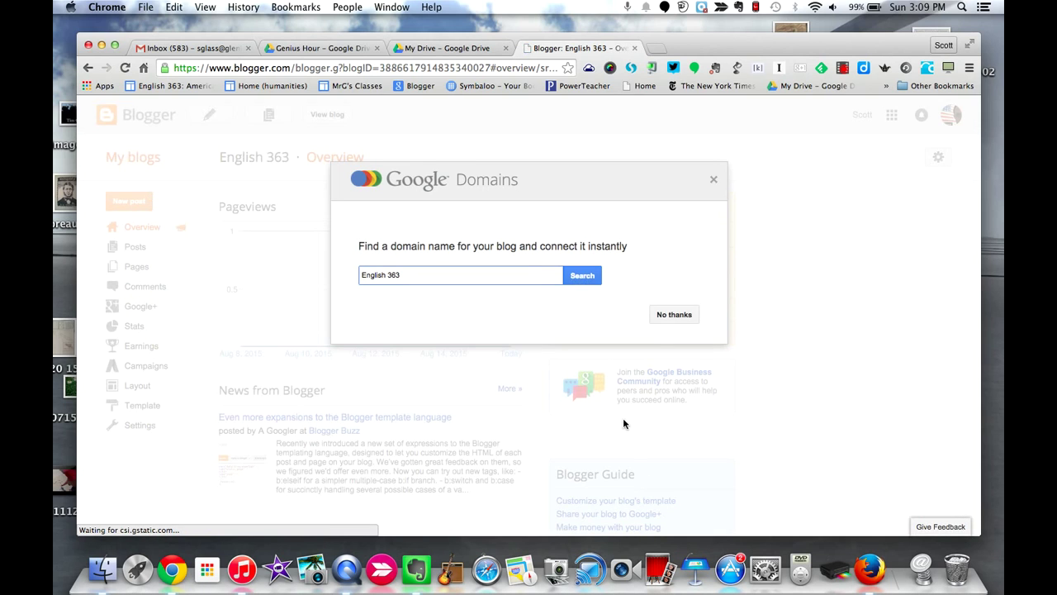
Decline the Google Domains custom-domain offer
click(672, 313)
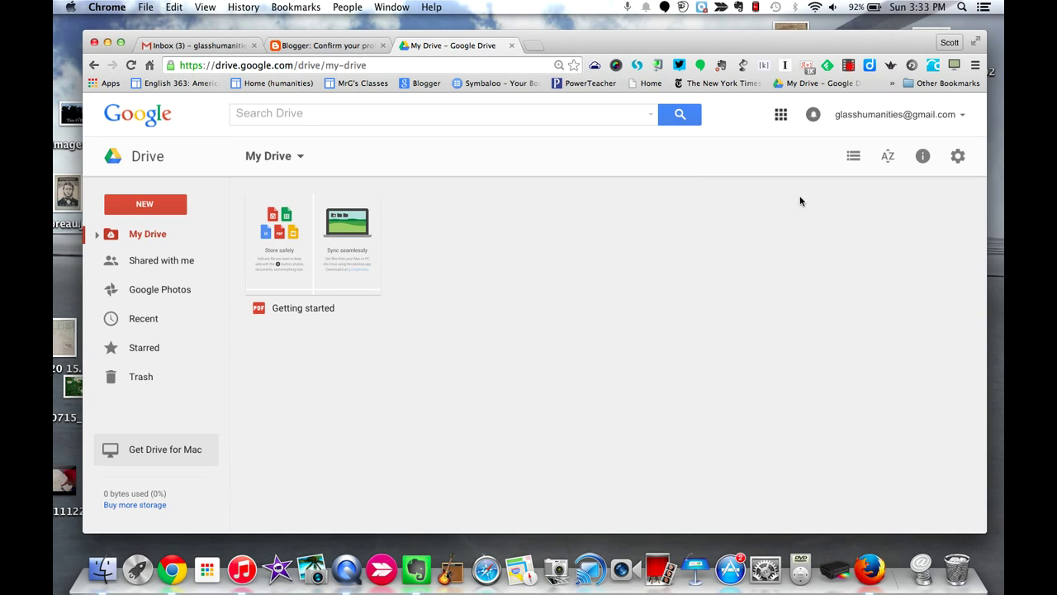
Launch Blogger in a new tab from Google Drive's apps launcher
click(781, 114)
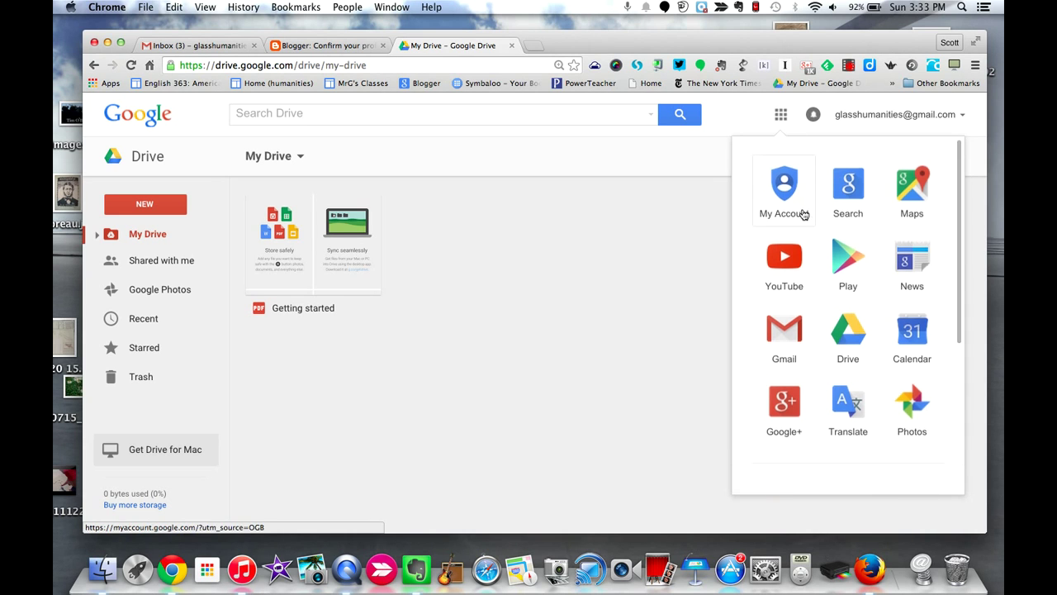
scroll(802, 214, down, 5)
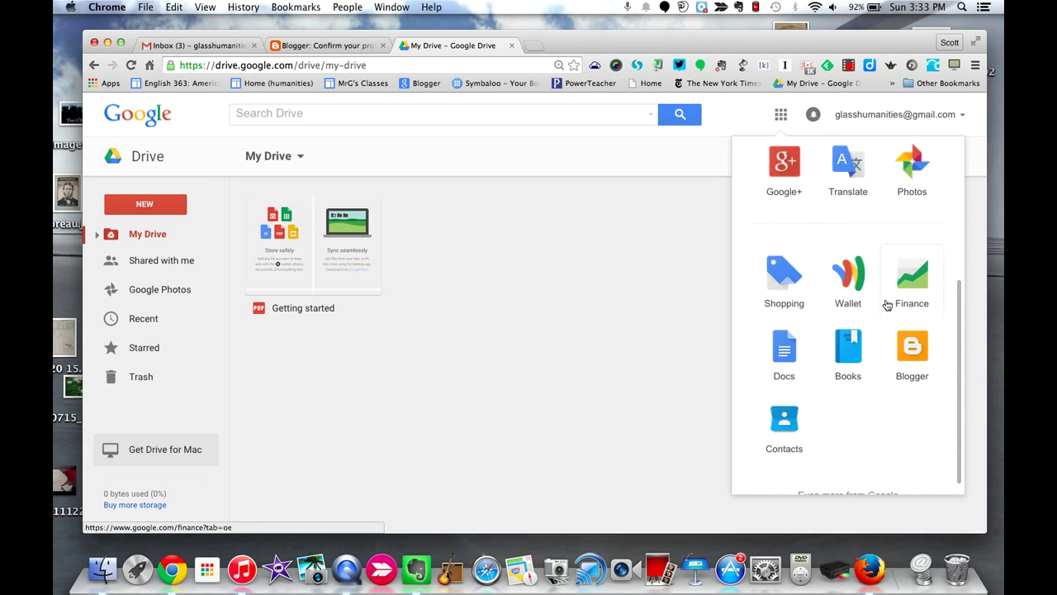
click(912, 357)
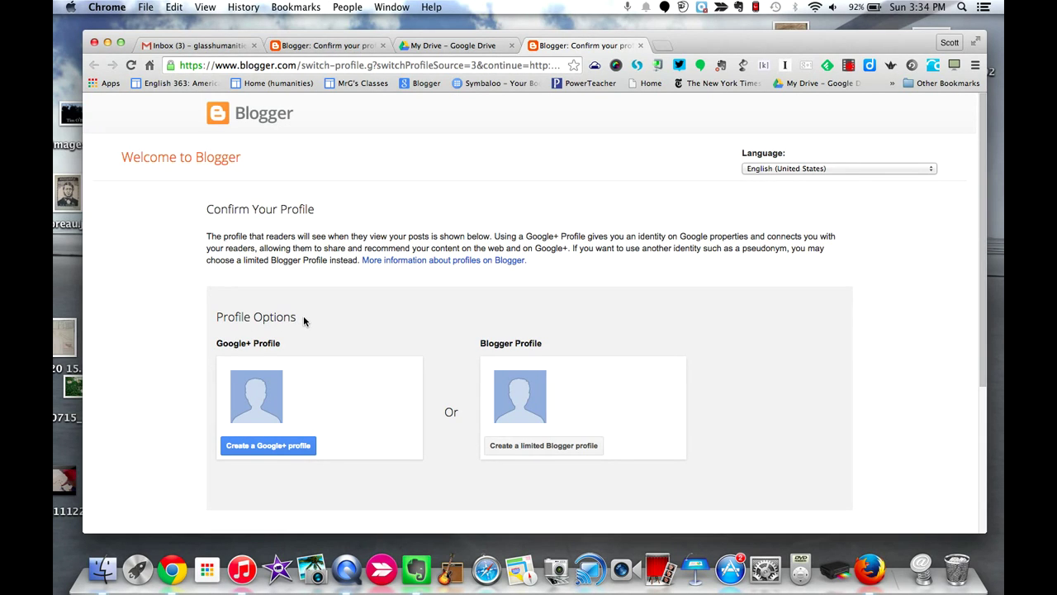
Set up a limited Blogger profile with a display name and continue to the dashboard
scroll(462, 360, down, 2)
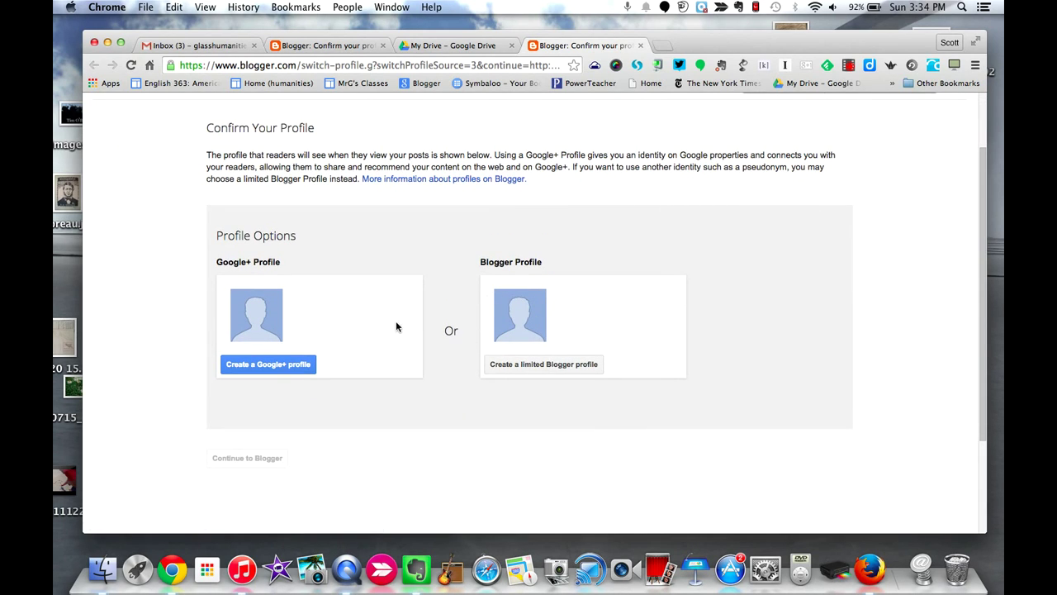
click(535, 366)
click(292, 282)
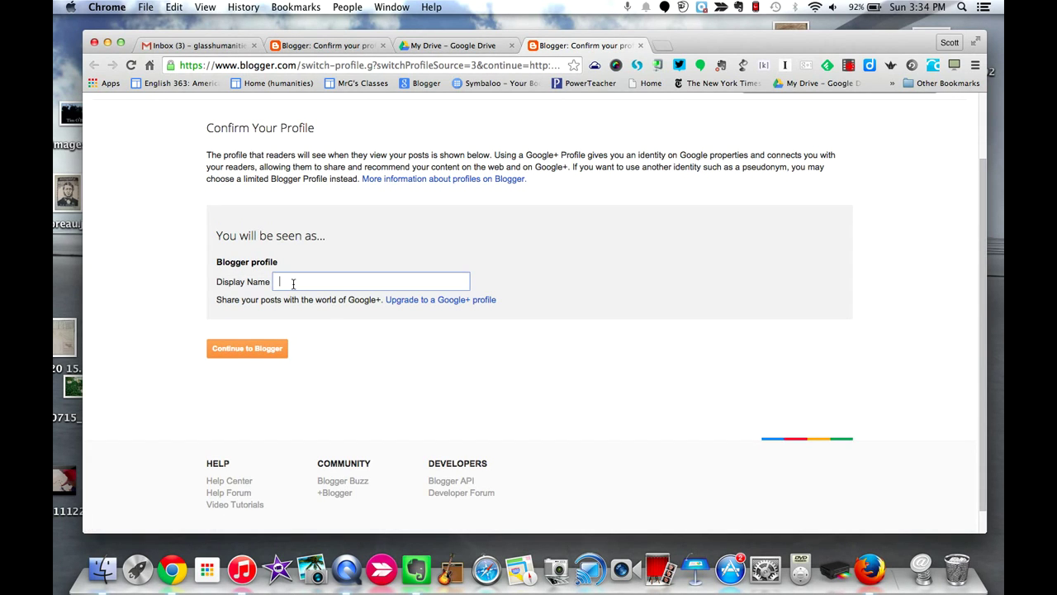
text(sglass)
click(251, 353)
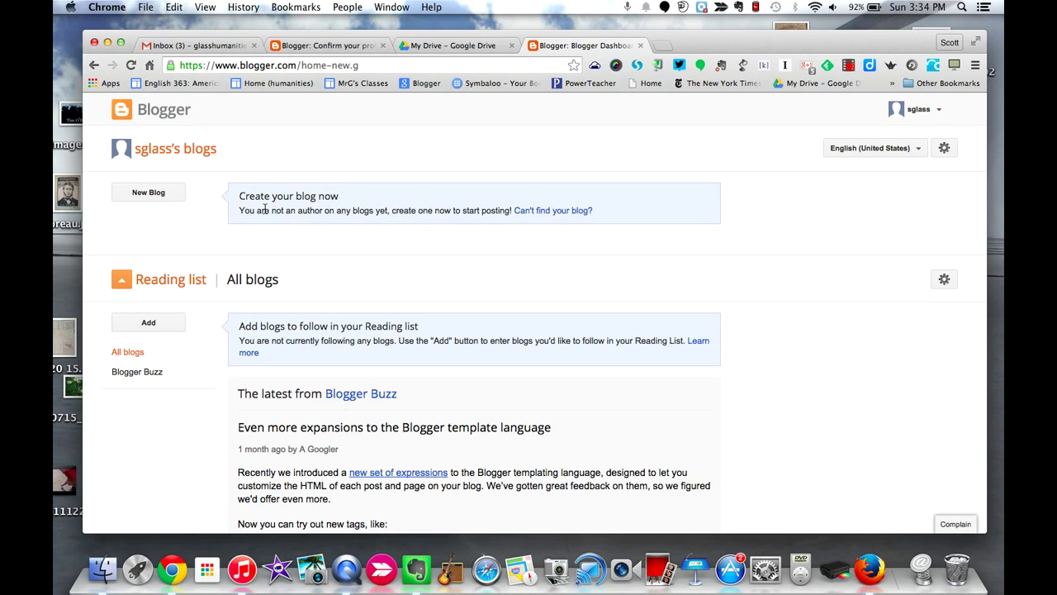
Fill the new-blog form with title 'English 363' and an english363 blogspot address
click(153, 198)
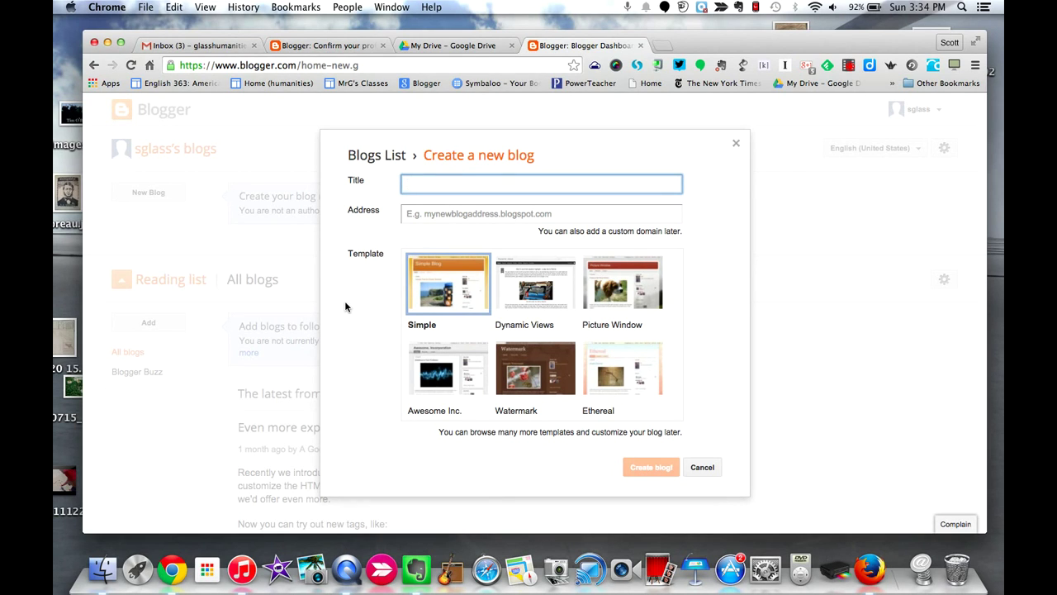
text(English 363)
key(Tab)
text(s)
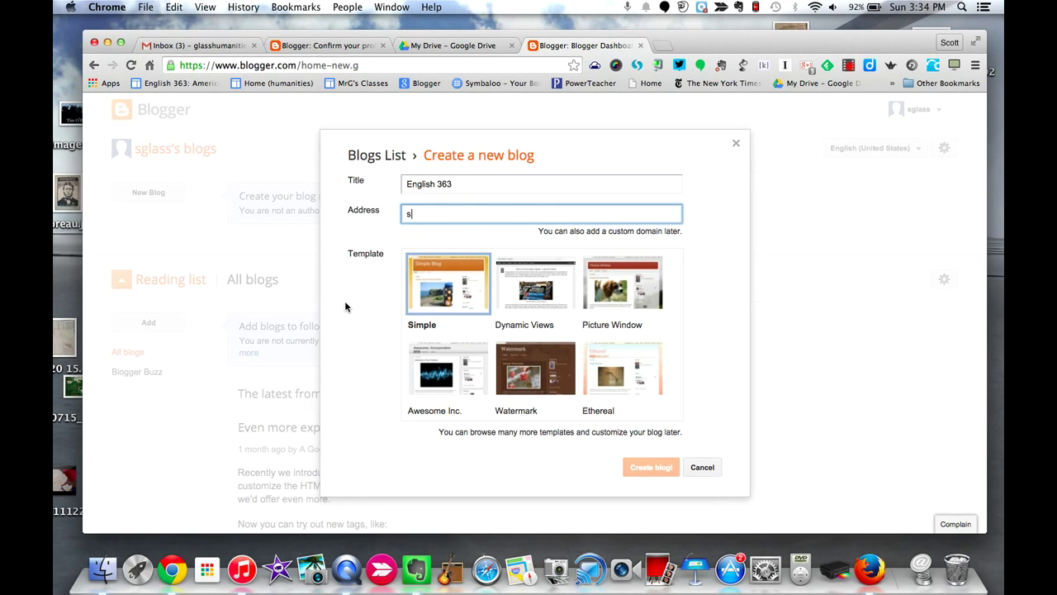
text(g)
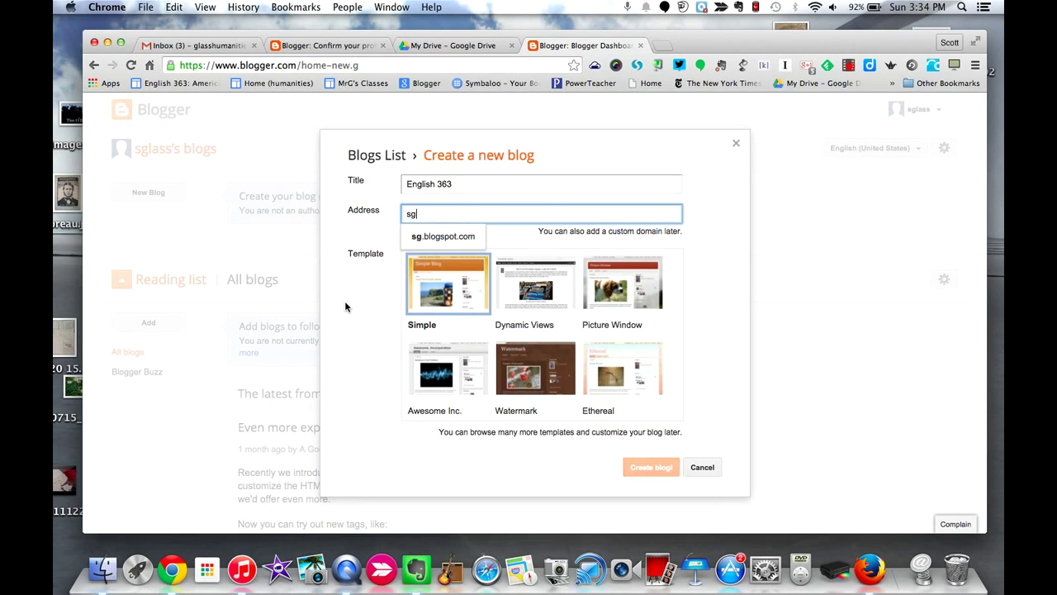
text(lasseng)
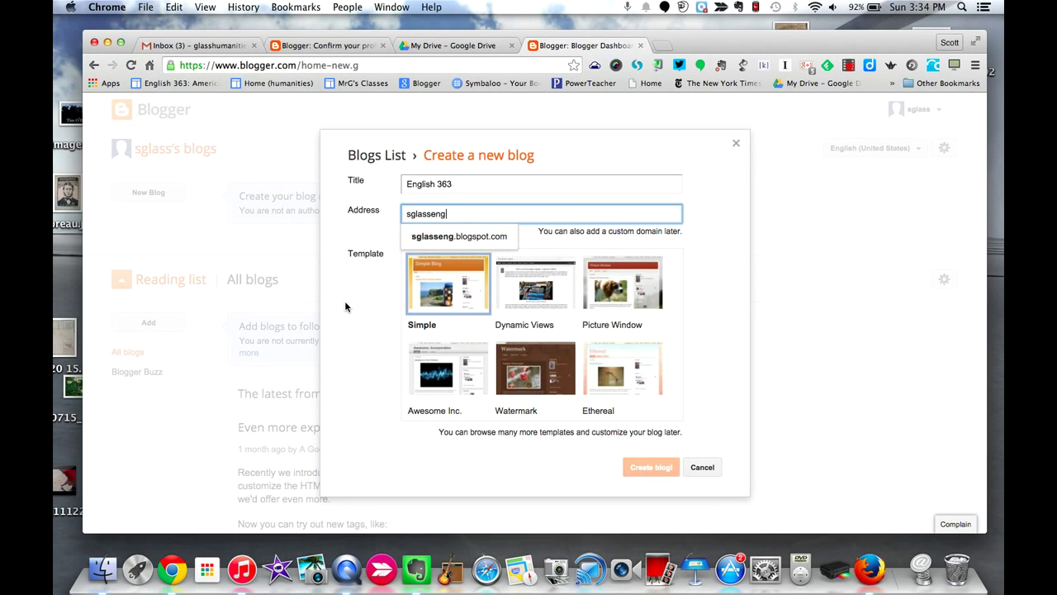
text(lish363)
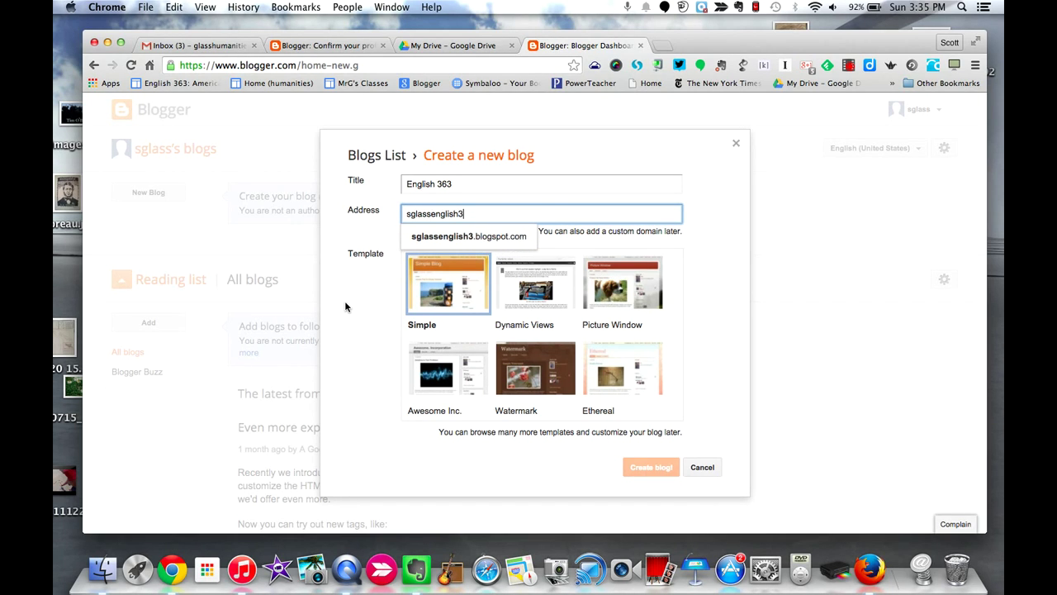
click(463, 237)
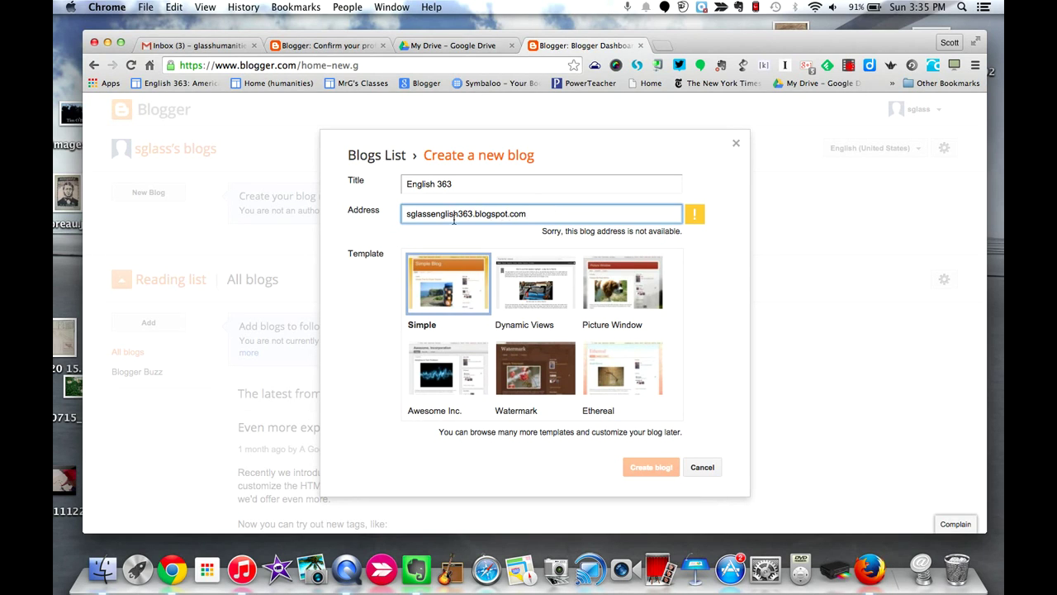
Insert a 'b' into the address to make it available, pick Simple, and create the blog
click(409, 213)
text(b)
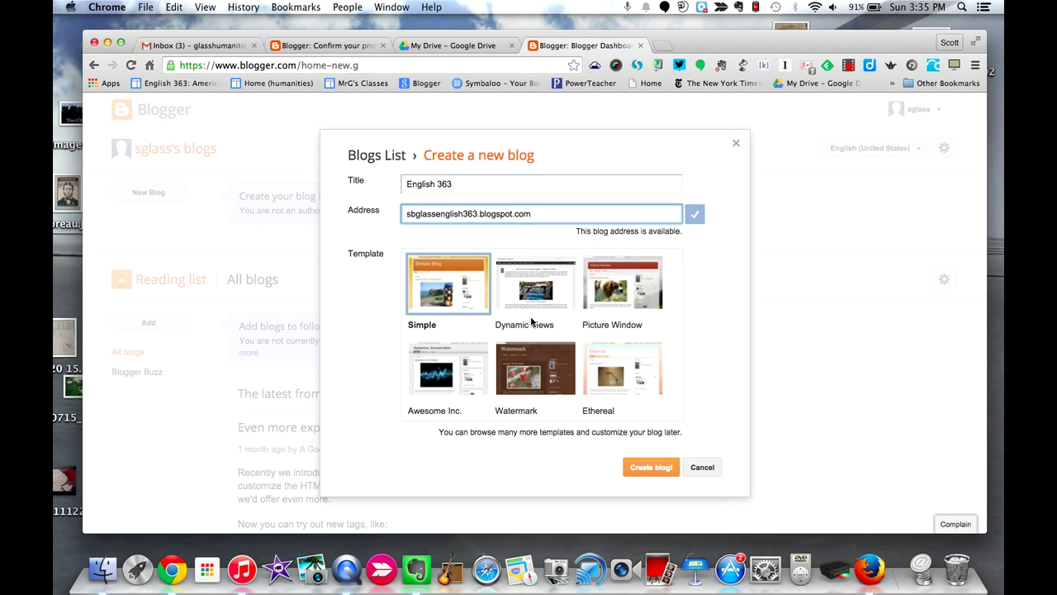
click(454, 299)
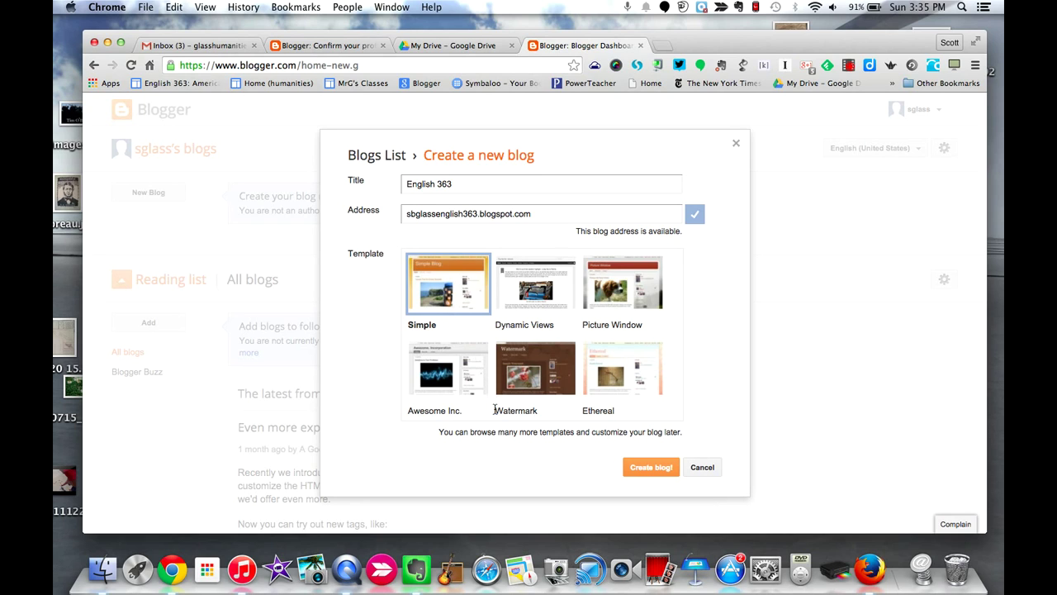
click(651, 468)
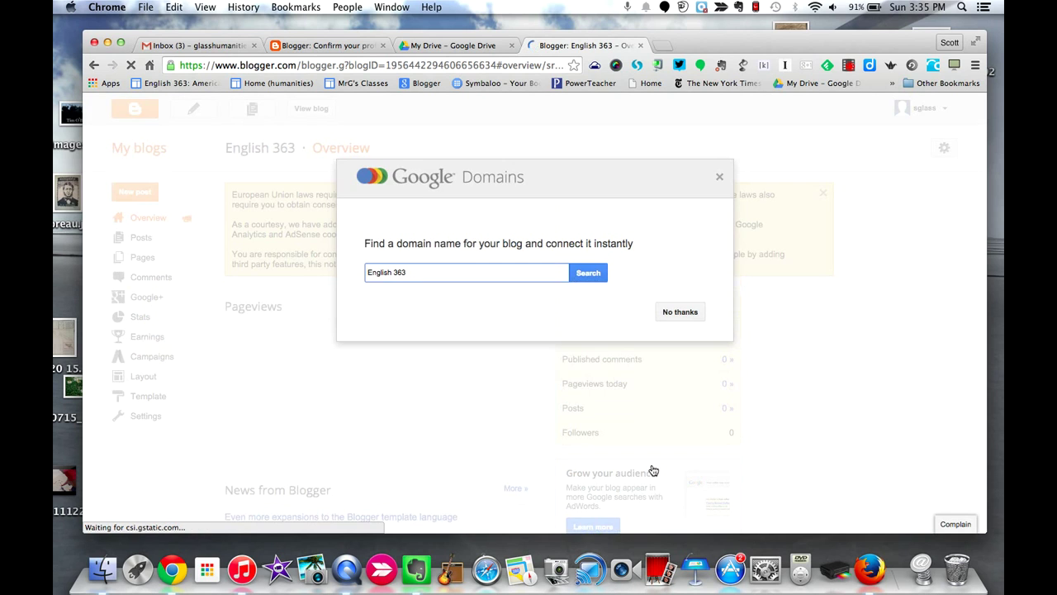
Decline the domain offer and open the live English 363 blog
click(684, 312)
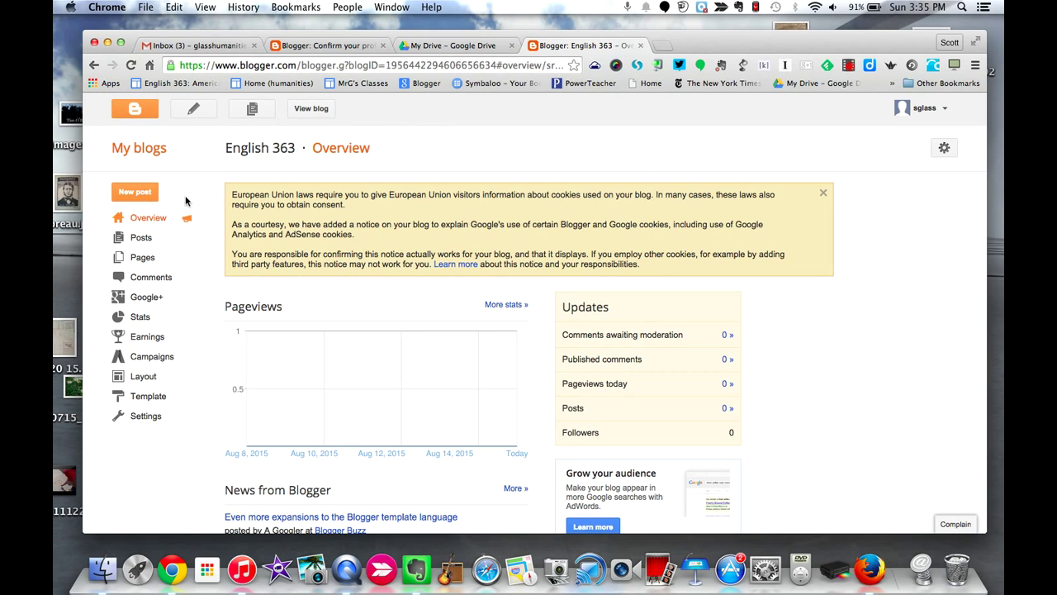
click(310, 108)
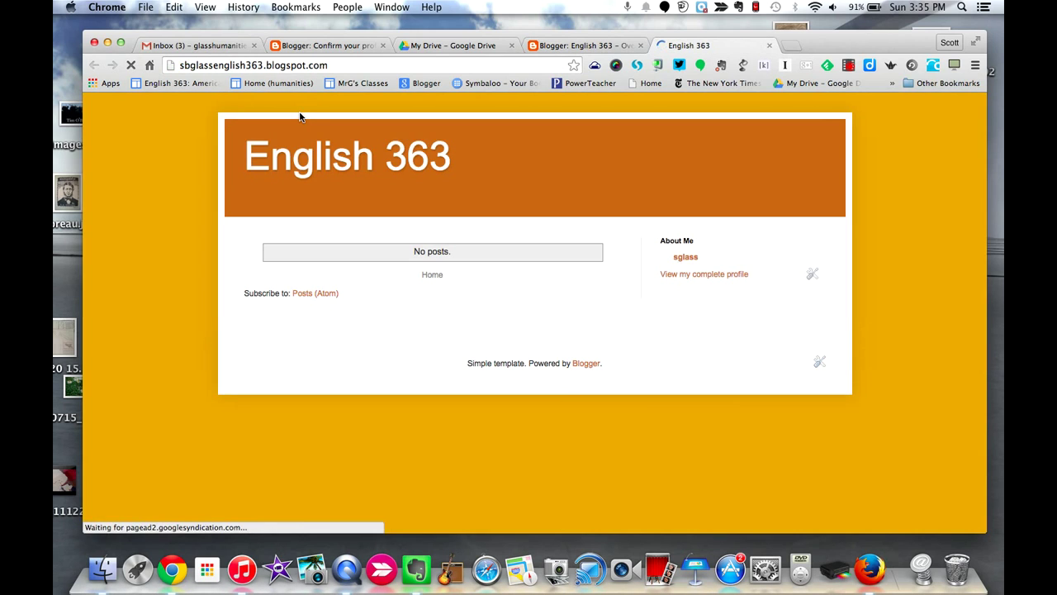